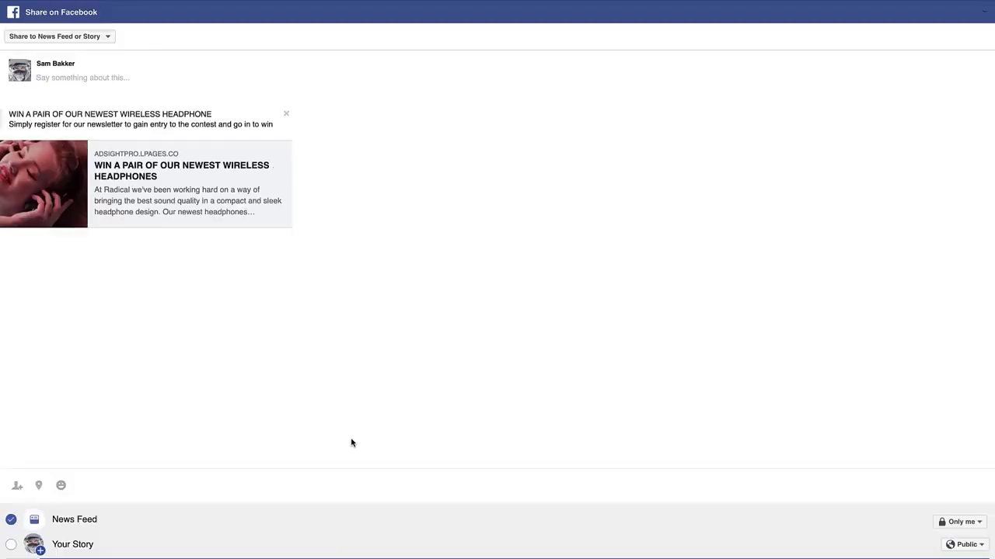
Step: Post the headphones contest link to Facebook with the comment 'Check this out!'
{"action": "type", "text": "Check this out!"}
{"action": "left_click", "coordinate": [897, 556]}
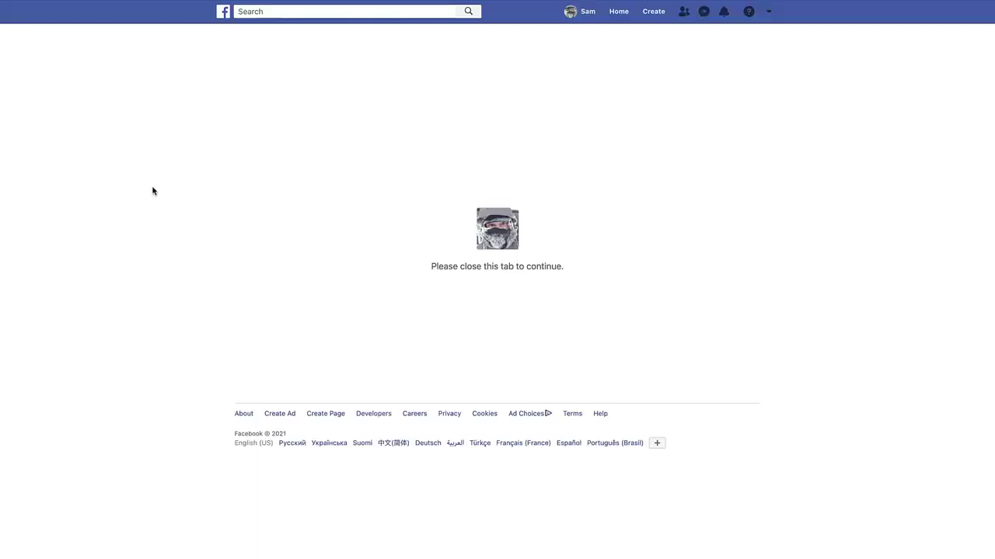
{"action": "key", "text": "super+w"}
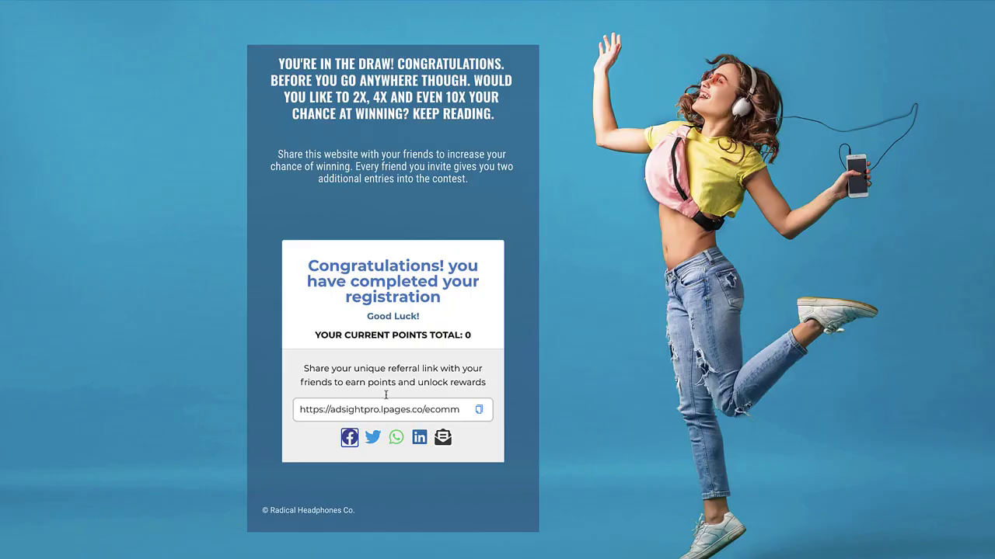
Step: Tweet the prefilled headphones contest referral link on Twitter
{"action": "left_click", "coordinate": [373, 438]}
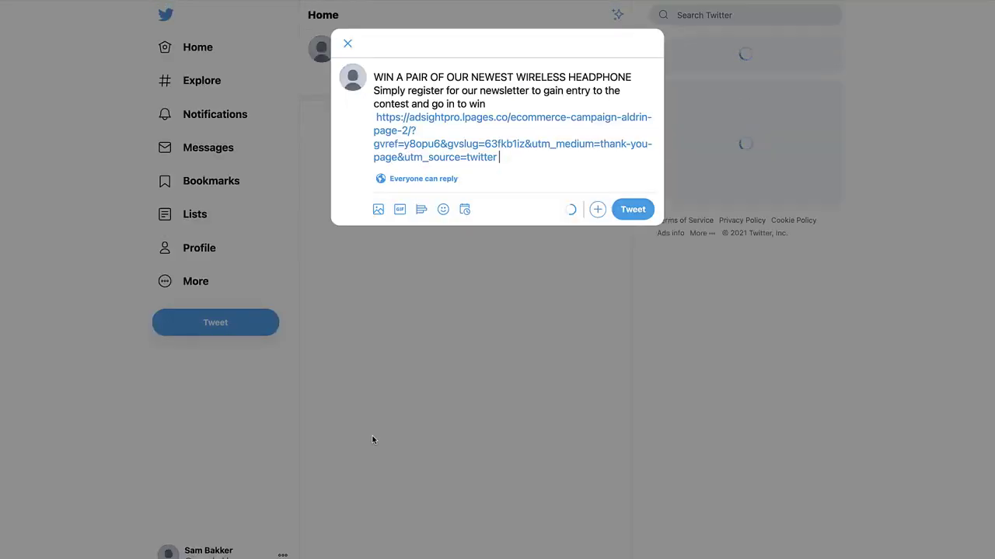
{"action": "left_click", "coordinate": [633, 209]}
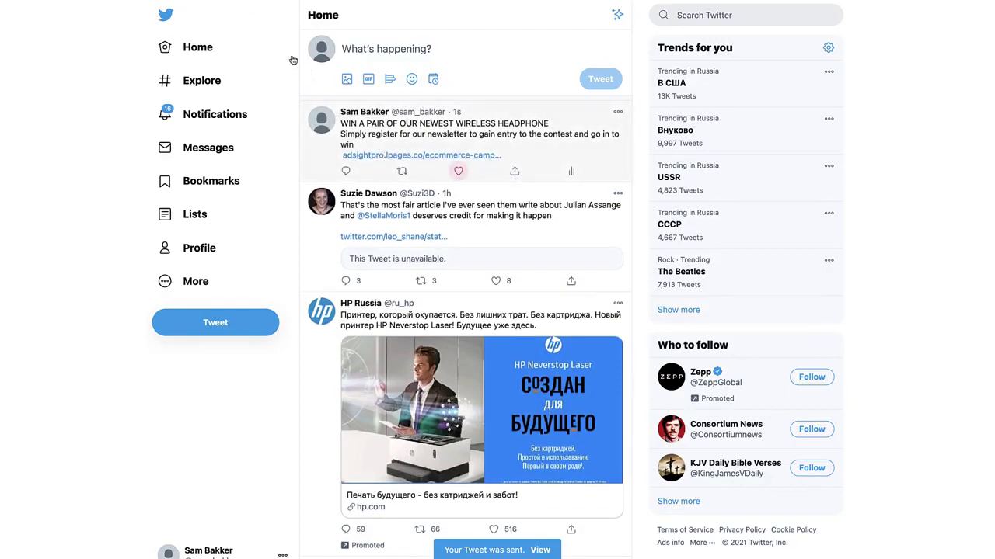
{"action": "key", "text": "ctrl+w"}
Step: Send the contest referral link via WhatsApp Web to a recent chat
{"action": "left_click", "coordinate": [396, 437]}
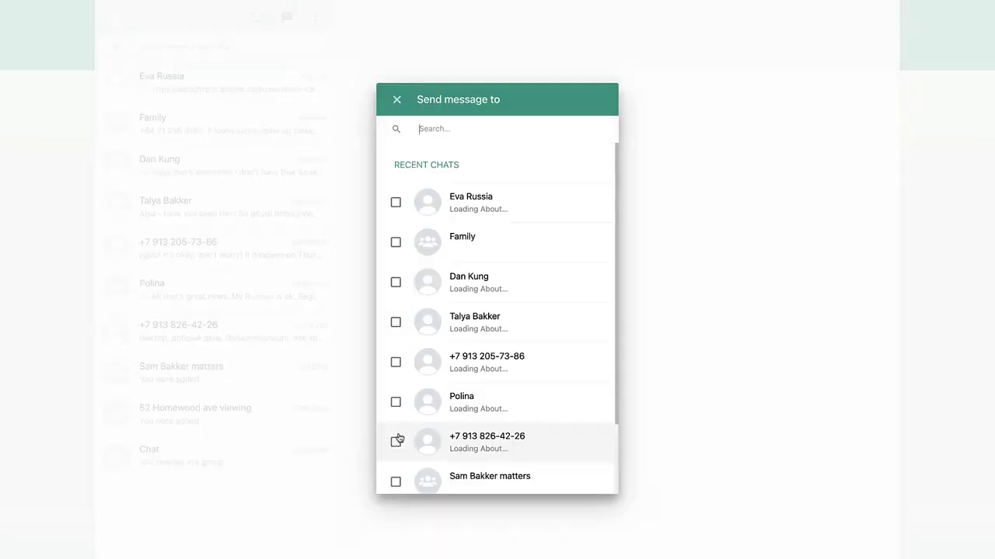
{"action": "left_click", "coordinate": [396, 203]}
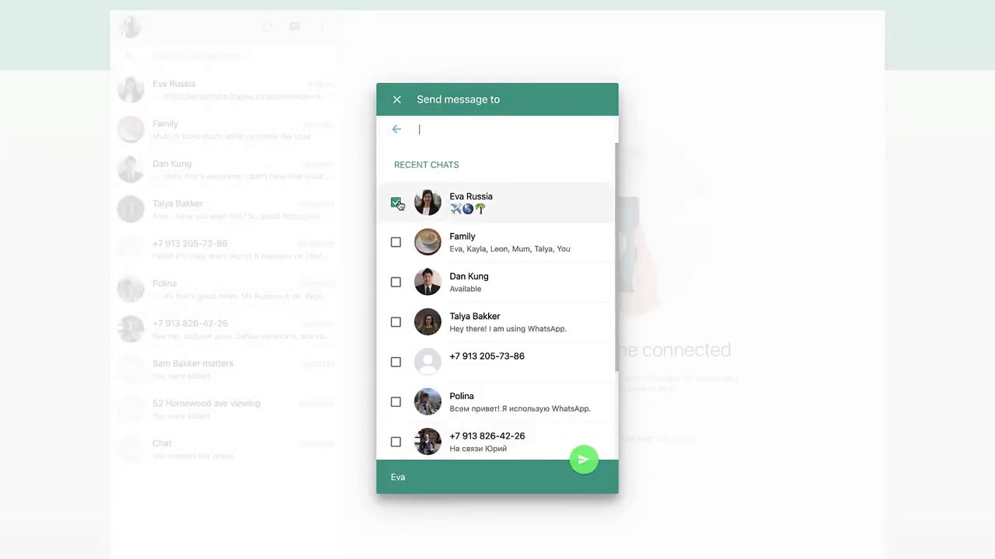
{"action": "left_click", "coordinate": [582, 459]}
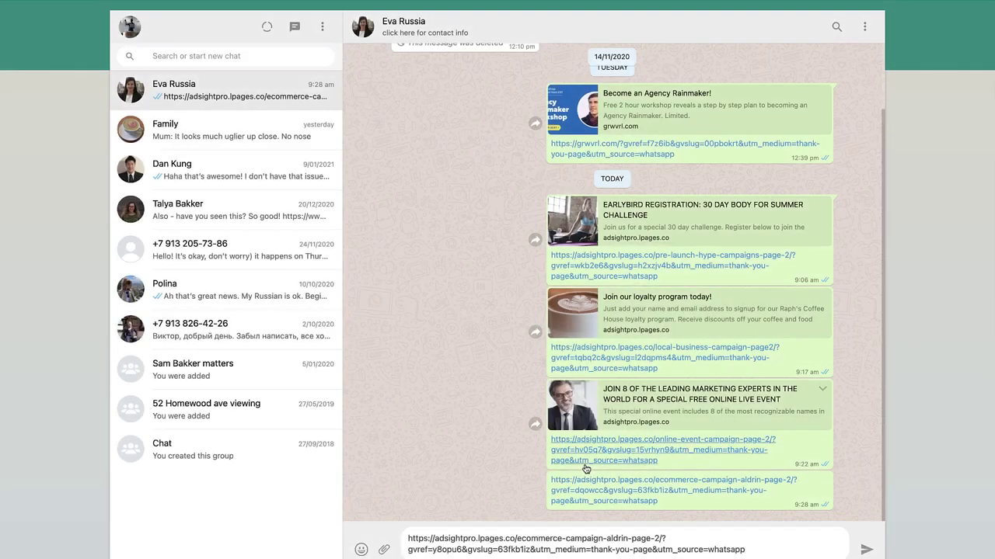
{"action": "left_click", "coordinate": [867, 549]}
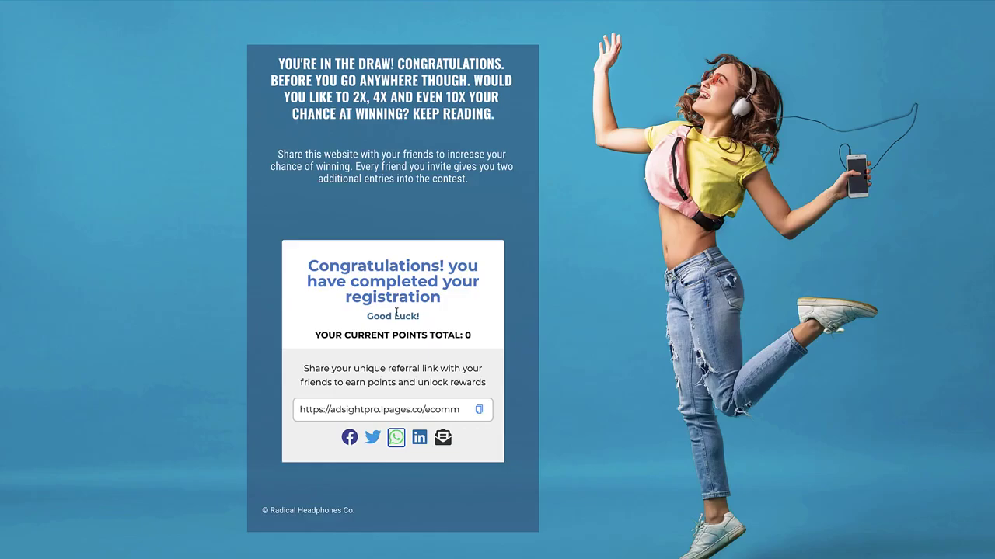
Step: Try the LinkedIn share, then copy the headphones contest referral URL
{"action": "left_click", "coordinate": [420, 438]}
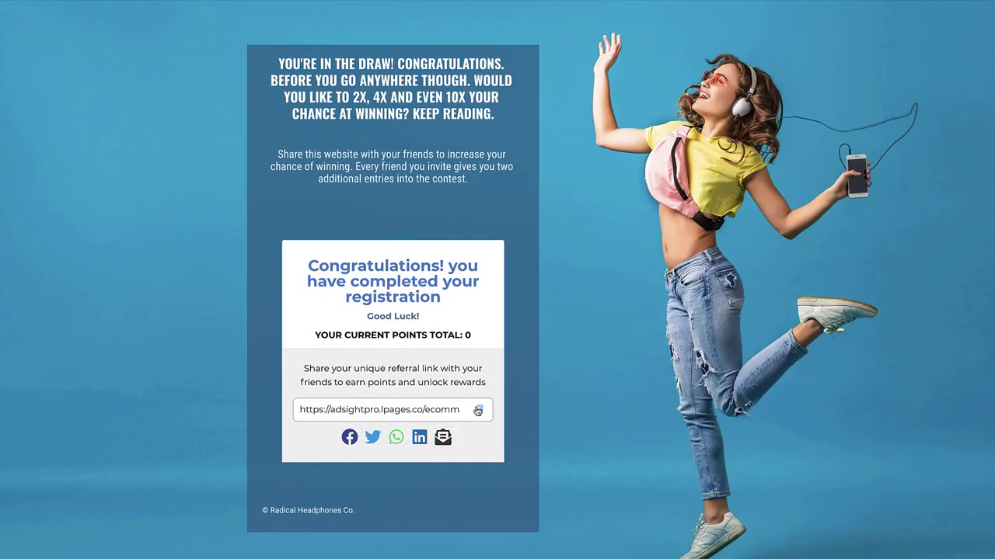
{"action": "left_click", "coordinate": [478, 410]}
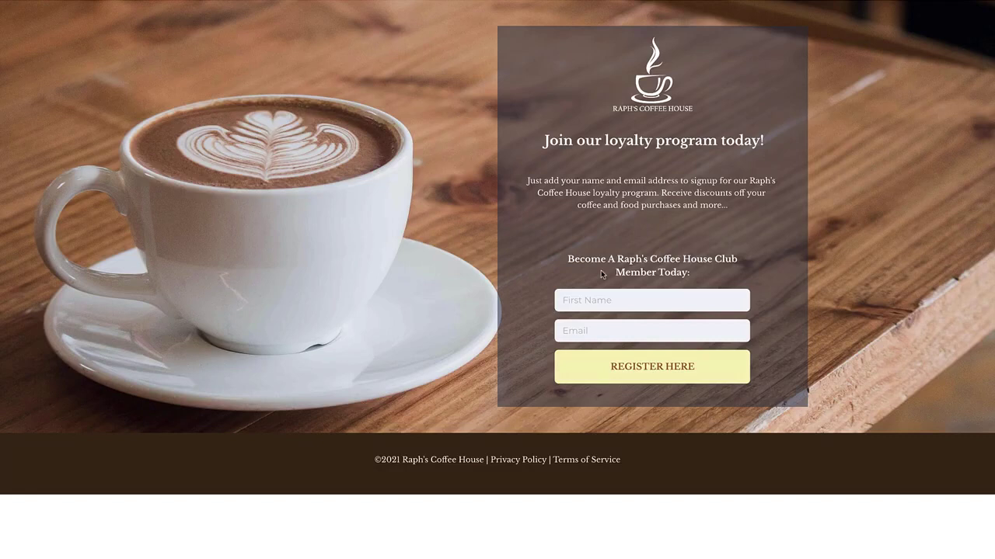
Step: Register for Raph's Coffee House loyalty program using the saved first name and email
{"action": "left_click", "coordinate": [608, 300]}
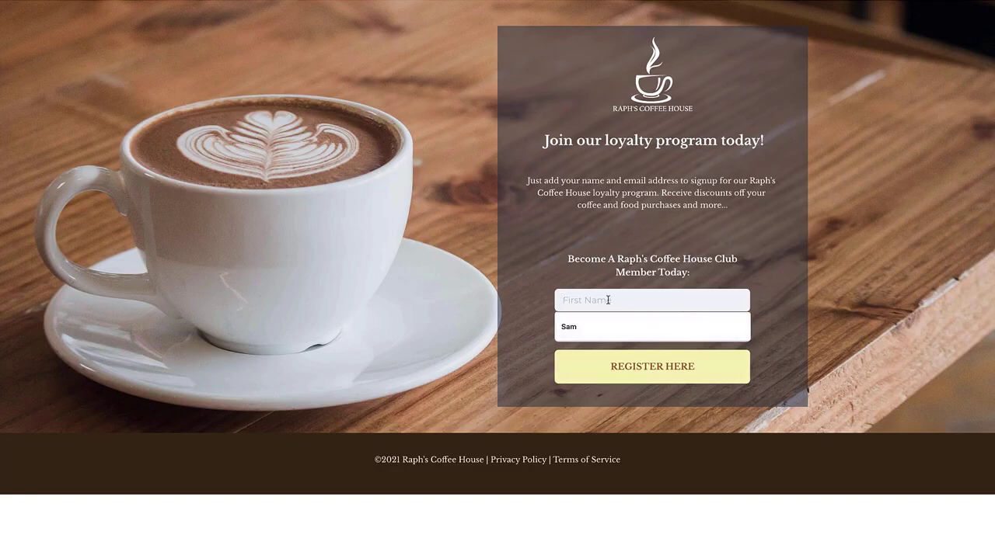
{"action": "left_click", "coordinate": [611, 326]}
{"action": "left_click", "coordinate": [611, 330]}
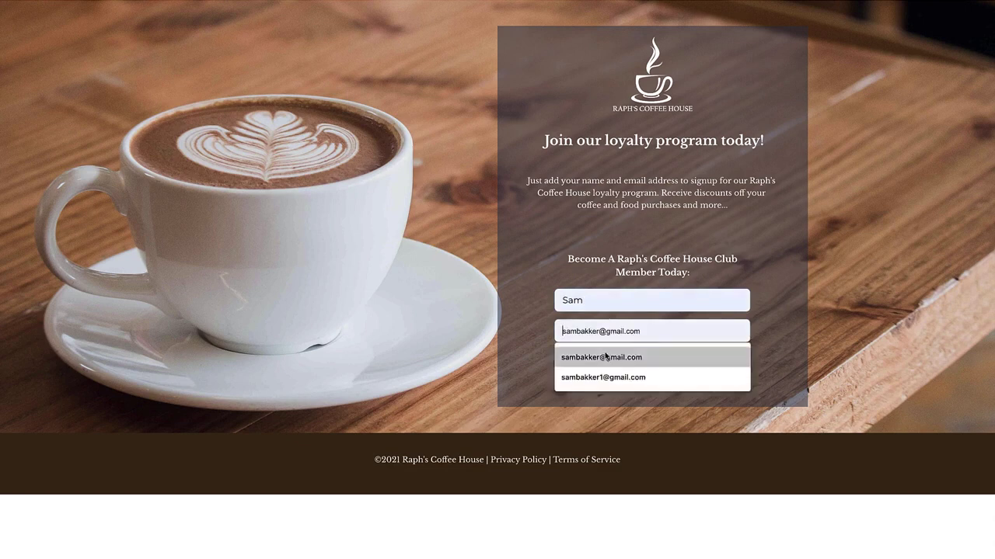
{"action": "left_click", "coordinate": [606, 356]}
{"action": "left_click", "coordinate": [642, 381]}
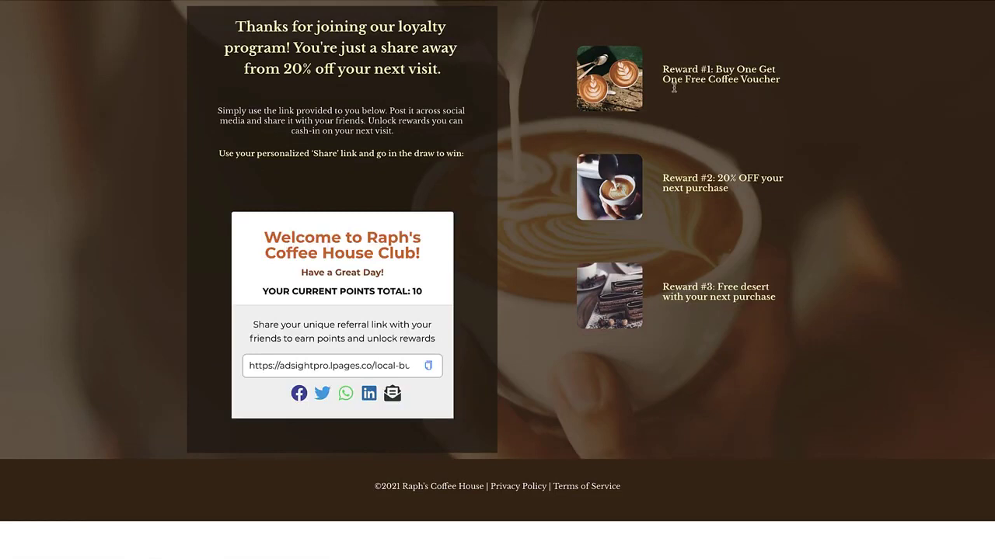
Step: Review the Reward #1 description, then post the coffee loyalty page to Facebook
{"action": "left_click_drag", "start_coordinate": [663, 65], "coordinate": [782, 90]}
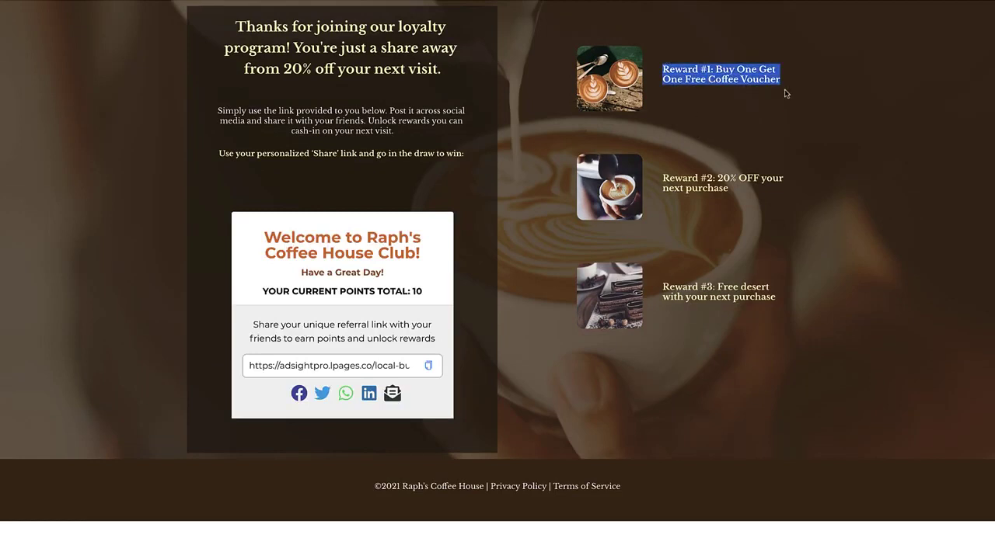
{"action": "left_click", "coordinate": [522, 240]}
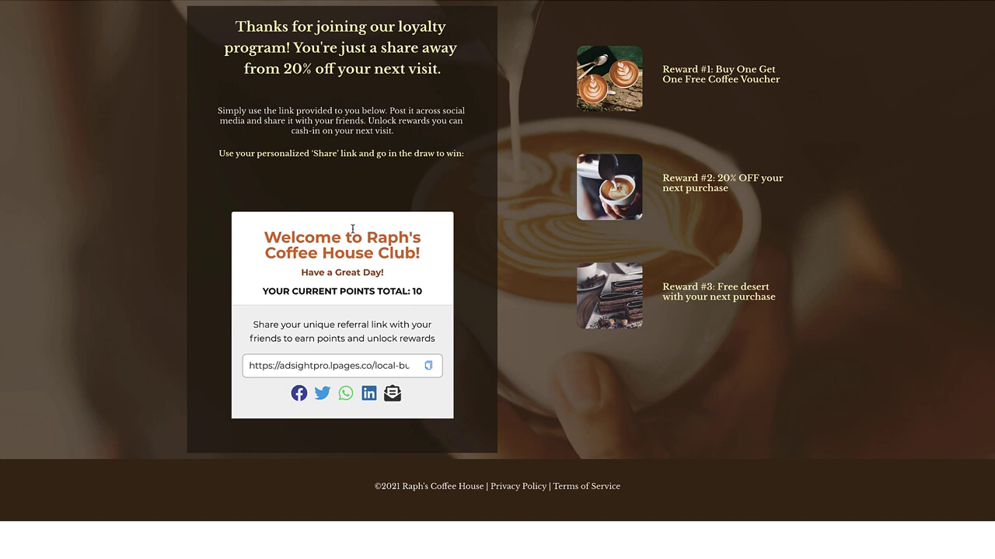
{"action": "left_click", "coordinate": [299, 394]}
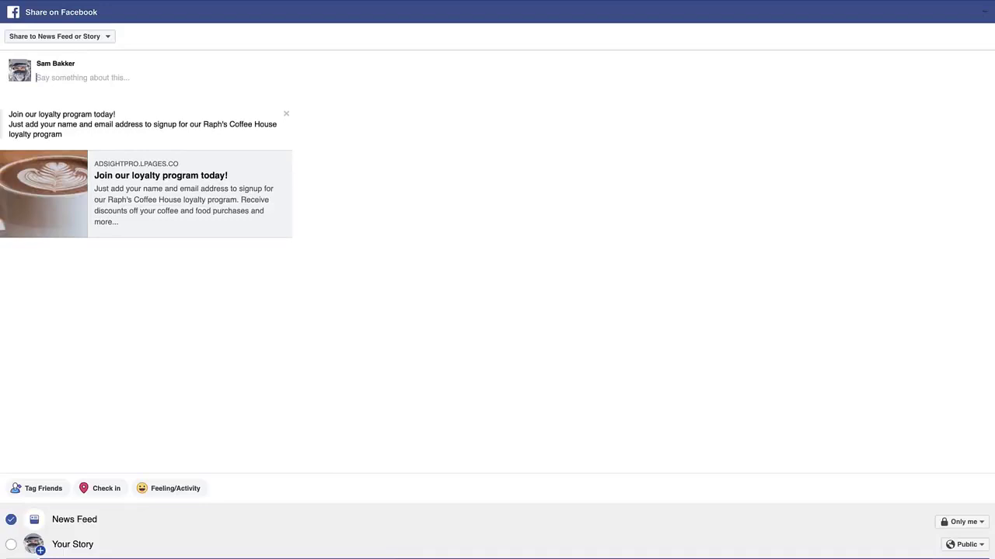
{"action": "left_click", "coordinate": [471, 555]}
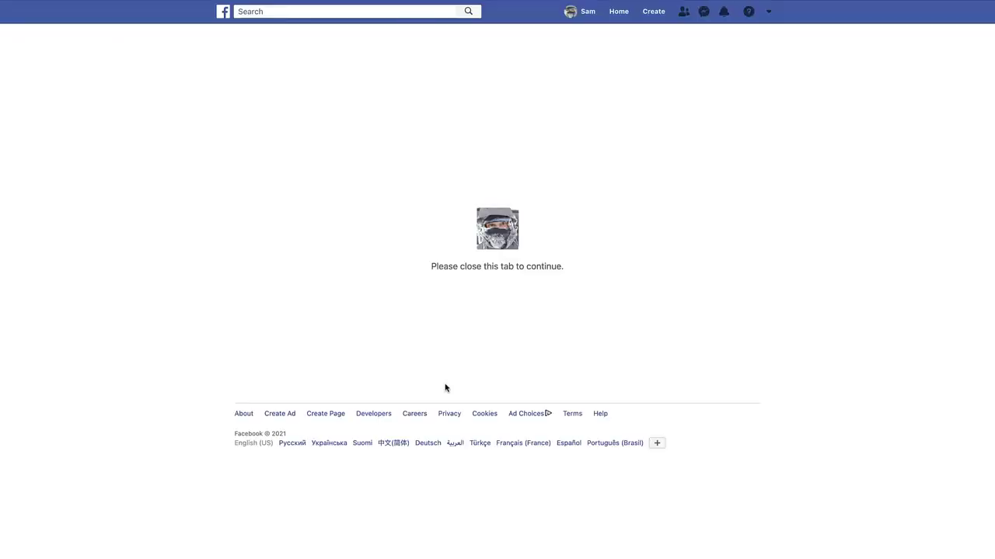
{"action": "key", "text": "super+w"}
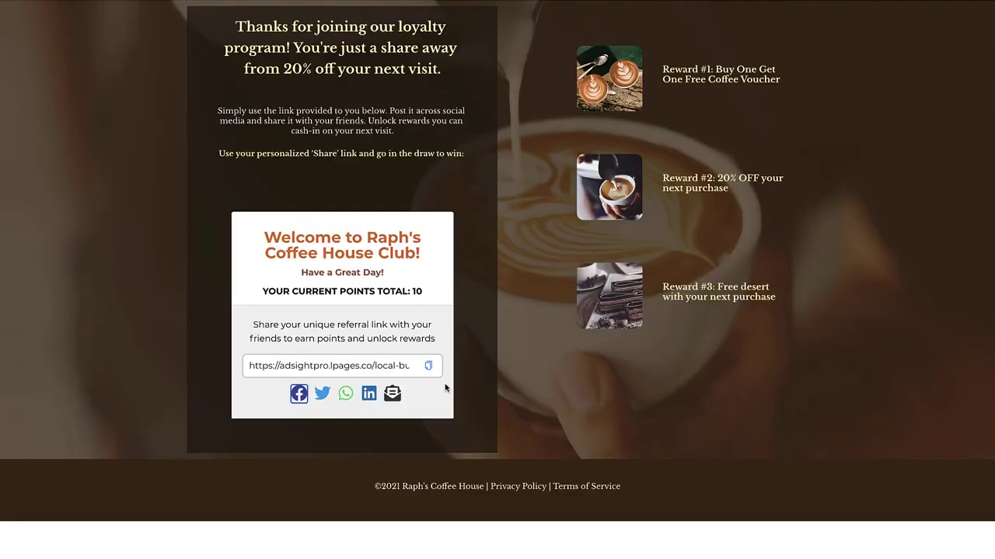
Step: Tweet the prefilled coffee loyalty referral link and copy the referral URL
{"action": "left_click", "coordinate": [327, 395]}
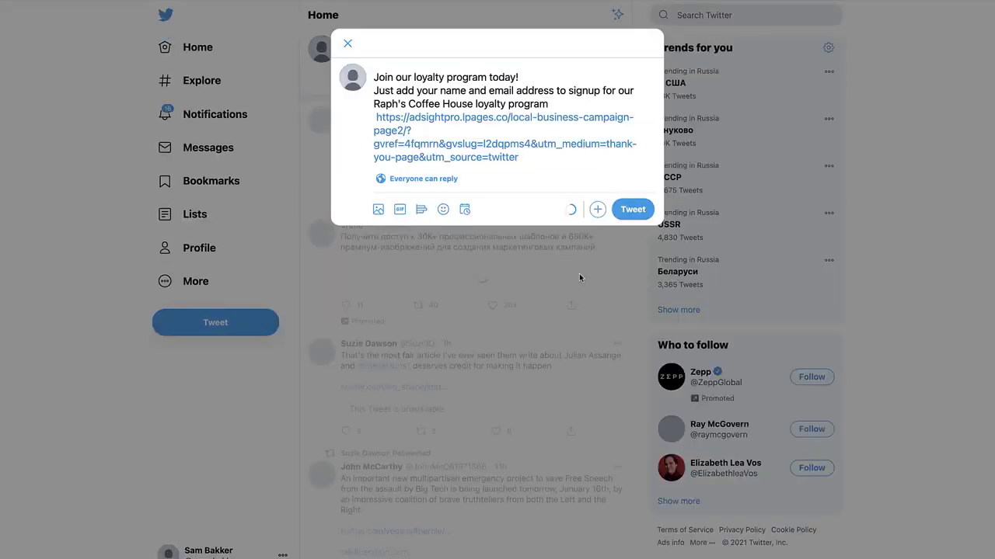
{"action": "left_click", "coordinate": [636, 208]}
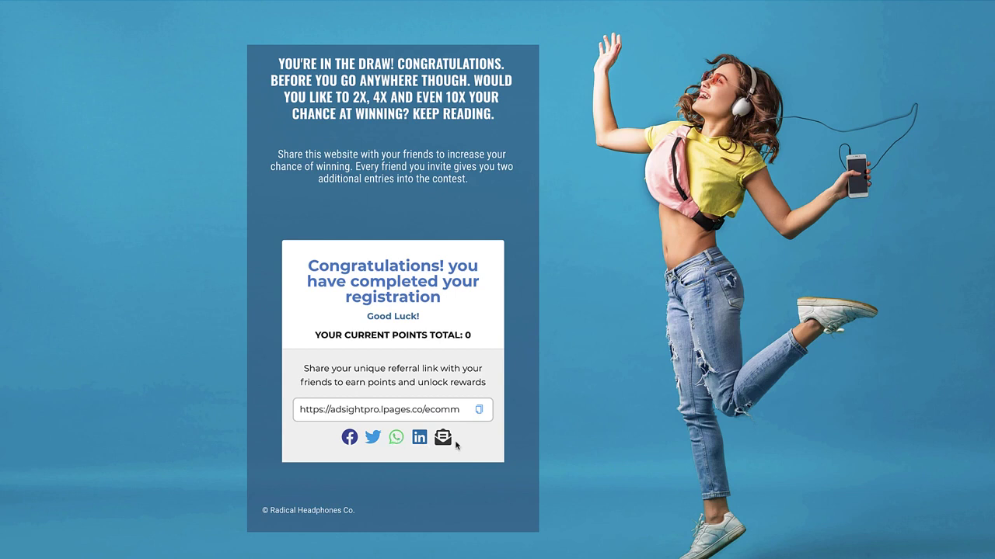
{"action": "left_click", "coordinate": [480, 411]}
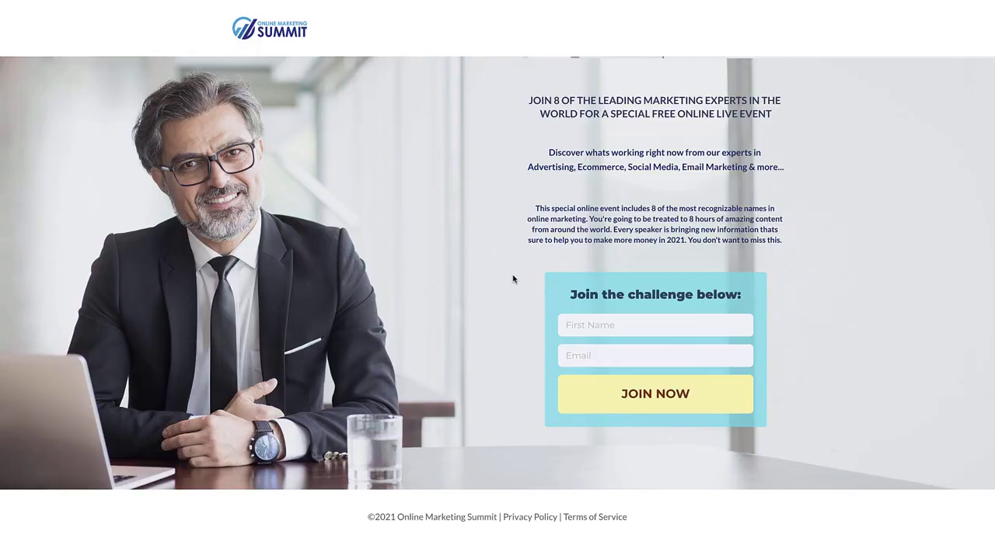
Step: Join the Online Marketing Summit with the saved first name and an email edited to add '2'
{"action": "left_click", "coordinate": [609, 324]}
{"action": "left_click", "coordinate": [597, 351]}
{"action": "left_click", "coordinate": [597, 355]}
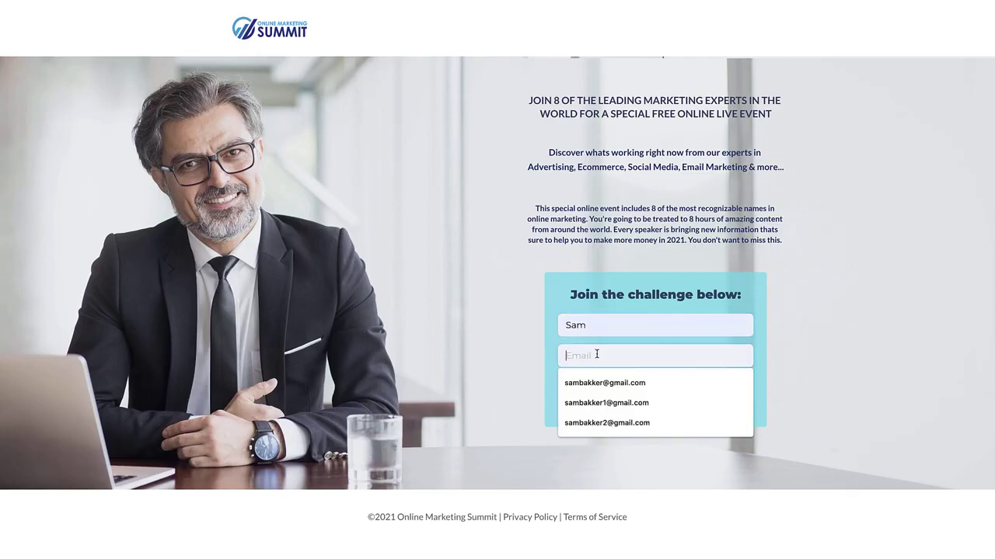
{"action": "left_click", "coordinate": [604, 382]}
{"action": "left_click", "coordinate": [611, 355]}
{"action": "type", "text": "2@gmail.com"}
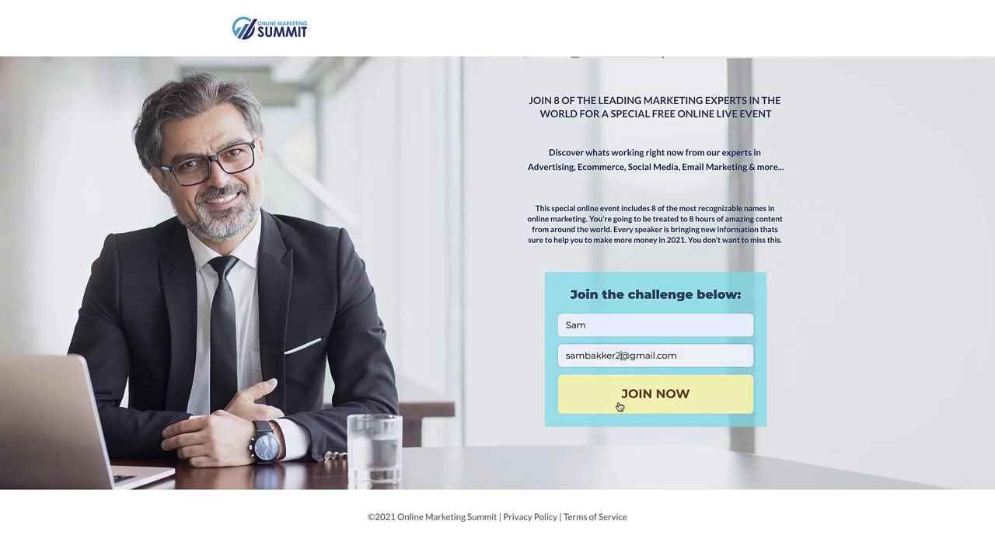
{"action": "left_click", "coordinate": [619, 406]}
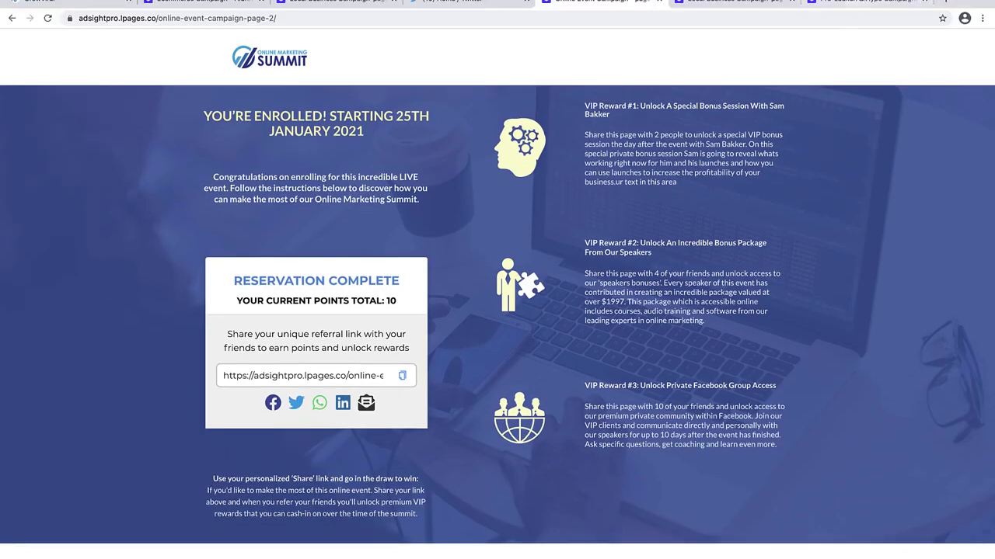
{"action": "left_click", "coordinate": [862, 4]}
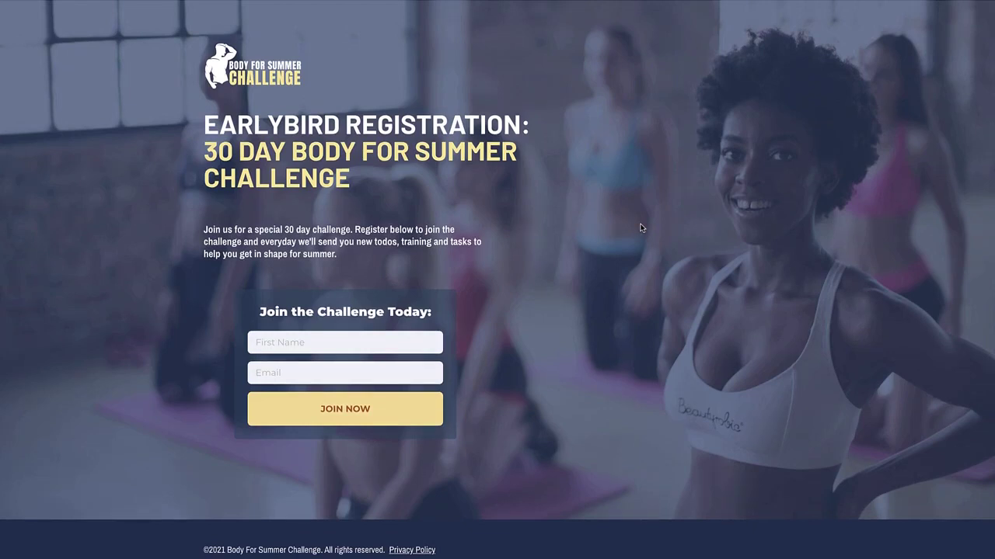
Step: Register for the Body For Summer Challenge with a first name and saved email, then copy its referral link
{"action": "left_click", "coordinate": [363, 350]}
{"action": "type", "text": "Sam"}
{"action": "left_click", "coordinate": [336, 371]}
{"action": "left_click", "coordinate": [324, 417]}
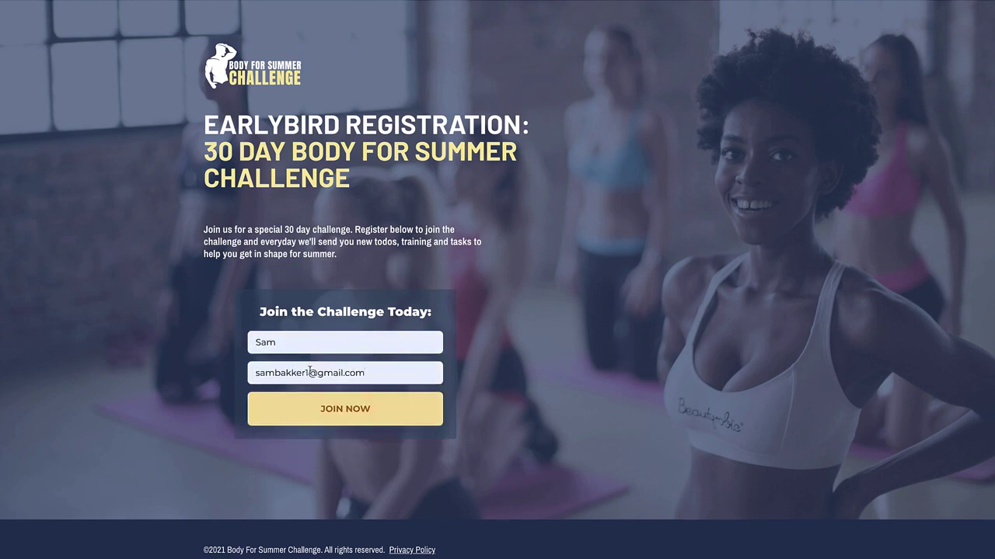
{"action": "left_click", "coordinate": [338, 399]}
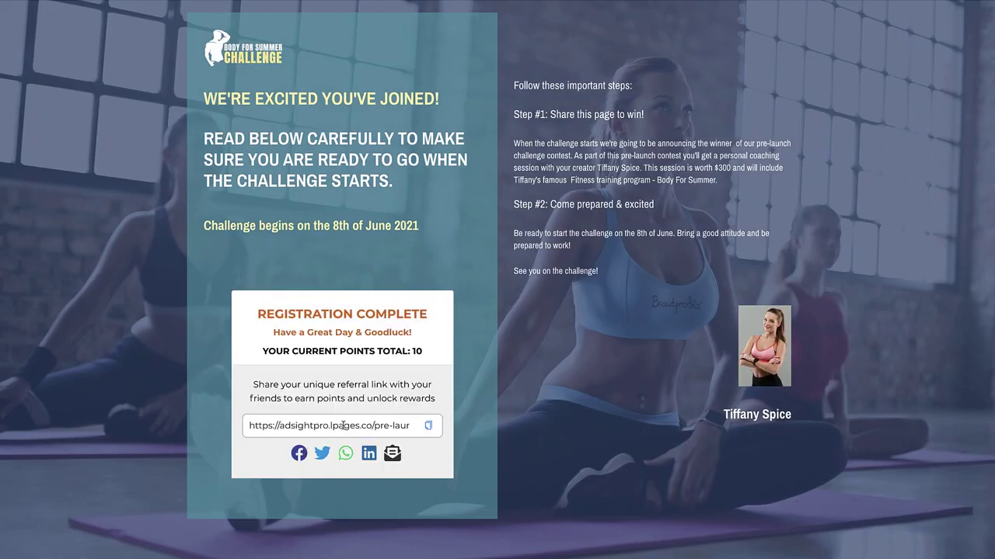
{"action": "left_click", "coordinate": [429, 426]}
Step: Highlight the Step #1 heading and paragraph on the challenge thank-you page
{"action": "left_click_drag", "start_coordinate": [513, 114], "coordinate": [649, 118]}
{"action": "left_click", "coordinate": [648, 126]}
{"action": "left_click_drag", "start_coordinate": [726, 186], "coordinate": [515, 114]}
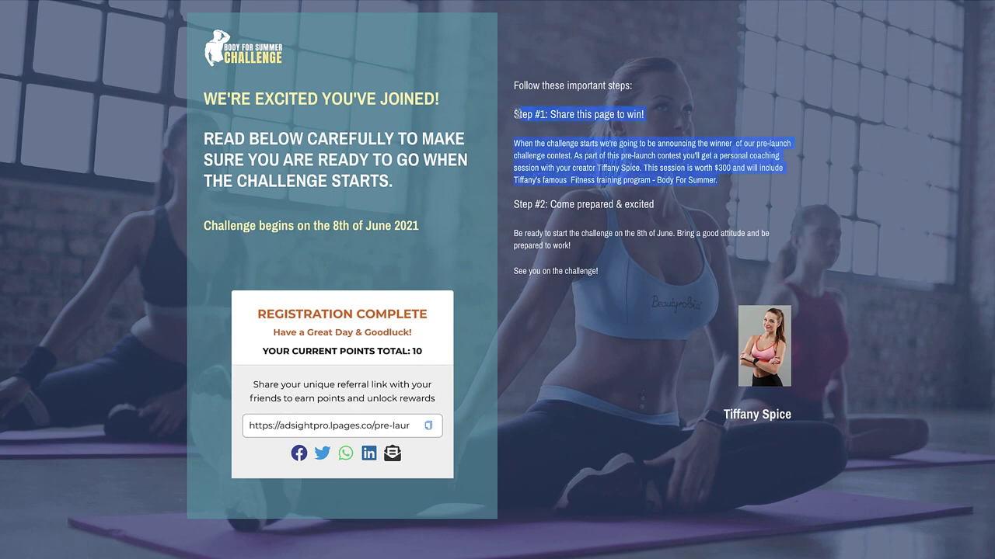
{"action": "left_click", "coordinate": [516, 113]}
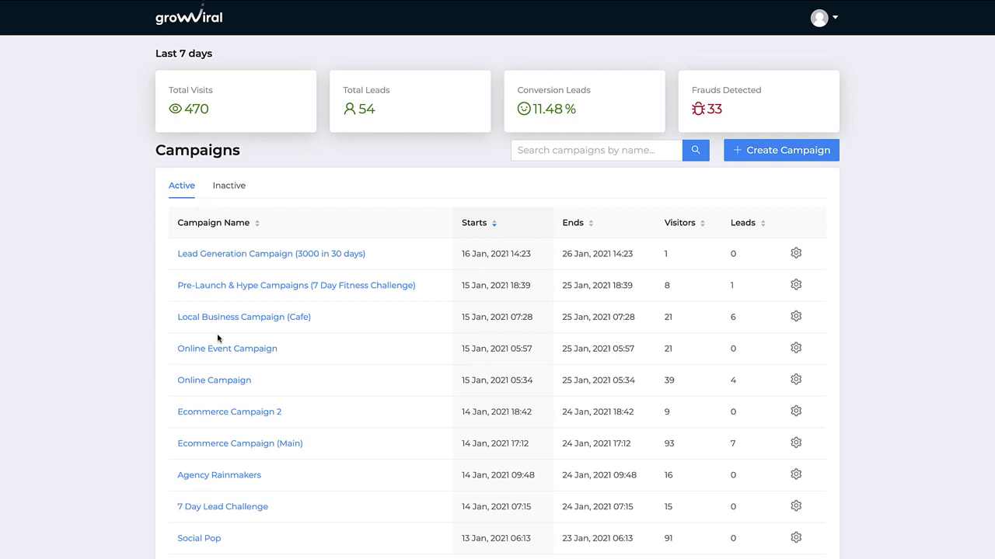
Step: Open Ecommerce Campaign 2's setup, view the Designer, and go to Reward Points
{"action": "left_click", "coordinate": [227, 414]}
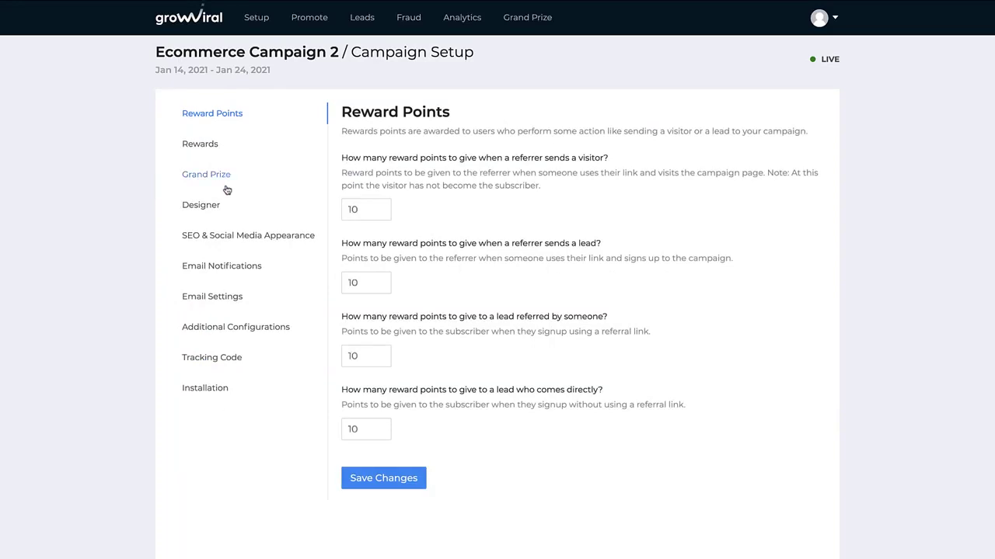
{"action": "left_click", "coordinate": [215, 213]}
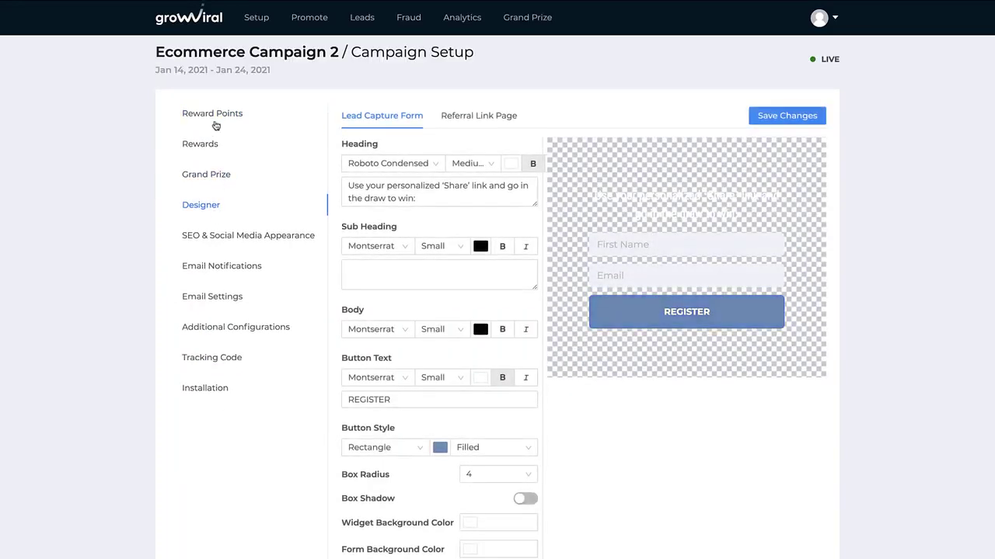
{"action": "left_click", "coordinate": [213, 117]}
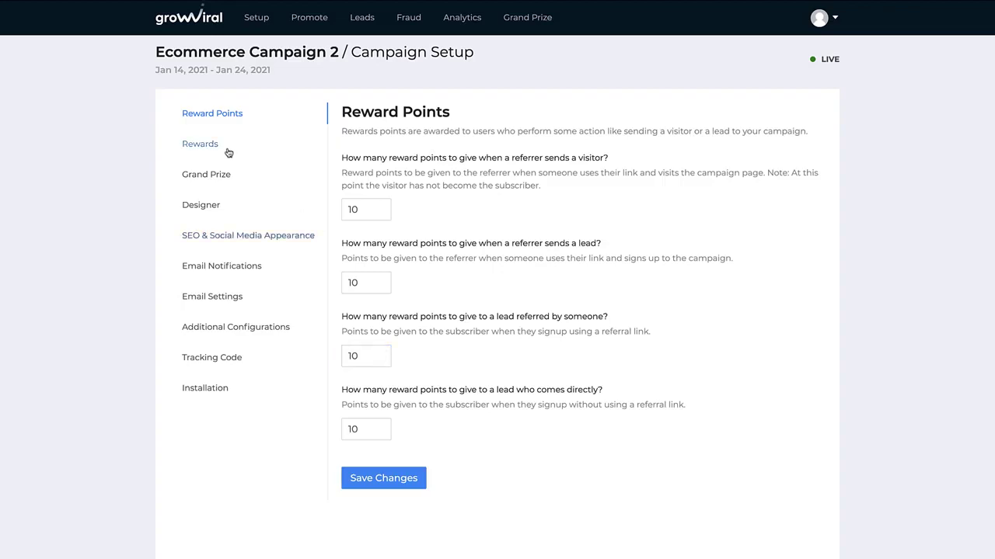
Step: Save the reward points values, then go to Rewards and its Grand Prize settings
{"action": "left_click", "coordinate": [397, 478]}
{"action": "left_click", "coordinate": [208, 144]}
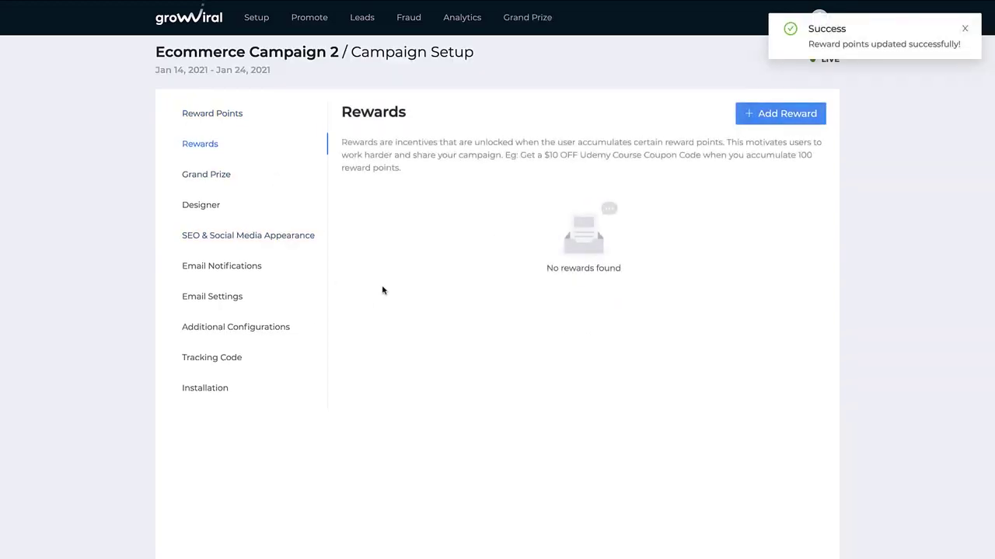
{"action": "left_click", "coordinate": [238, 172]}
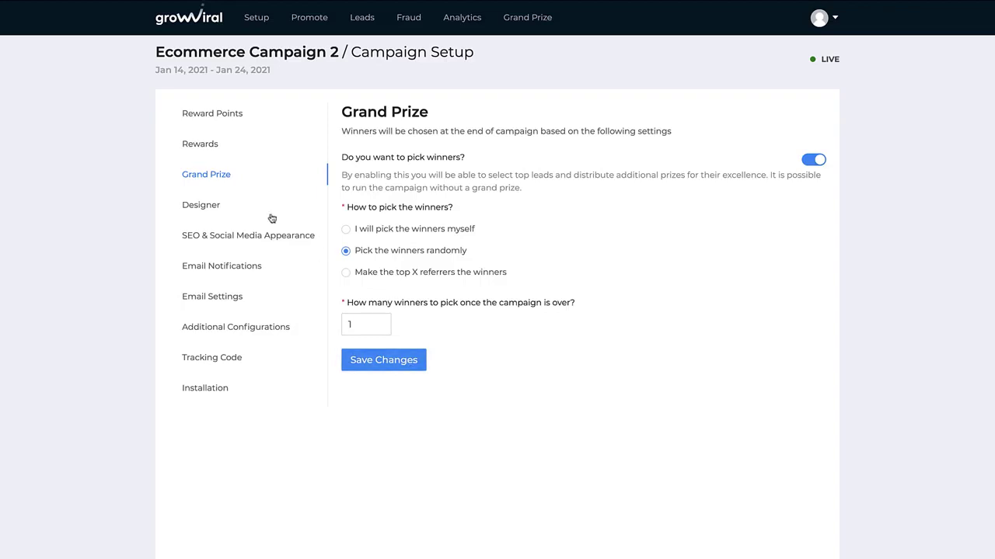
Step: In the Designer's lead capture form, add a Last Name field, then remove it again
{"action": "left_click", "coordinate": [216, 208]}
{"action": "left_click", "coordinate": [504, 283]}
{"action": "scroll", "coordinate": [503, 282], "scroll_direction": "down", "scroll_amount": 5}
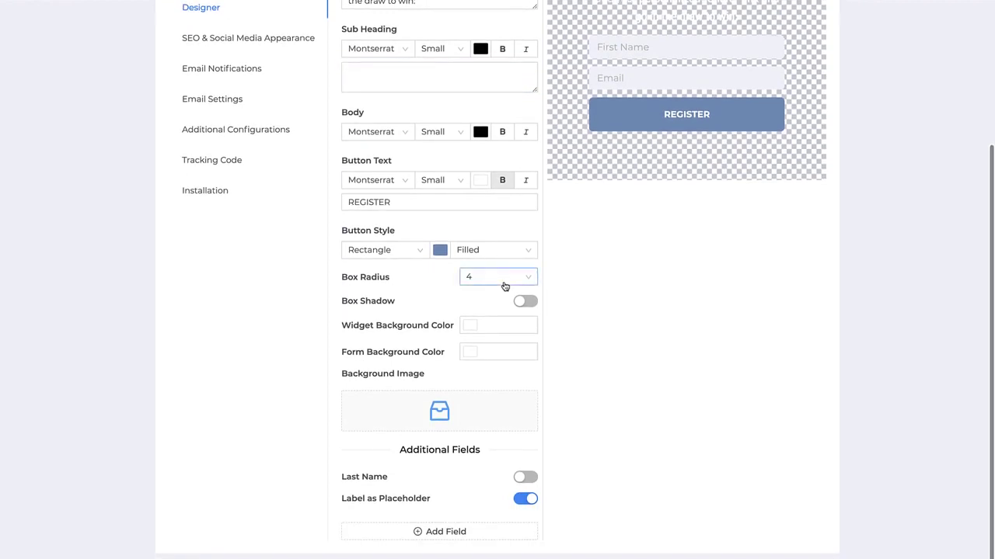
{"action": "left_click", "coordinate": [524, 477]}
{"action": "left_click", "coordinate": [524, 477]}
{"action": "scroll", "coordinate": [484, 267], "scroll_direction": "up", "scroll_amount": 5}
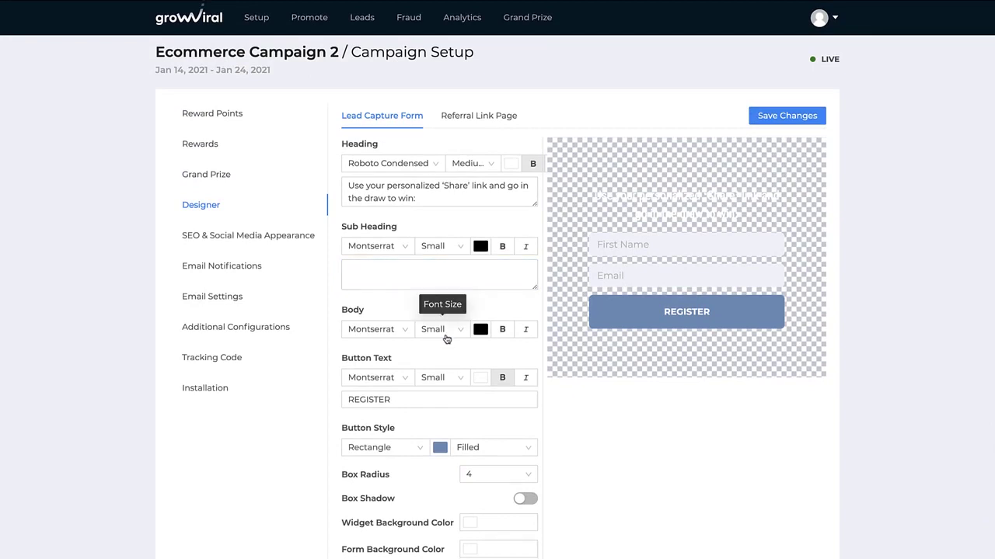
{"action": "scroll", "coordinate": [444, 362], "scroll_direction": "down", "scroll_amount": 1}
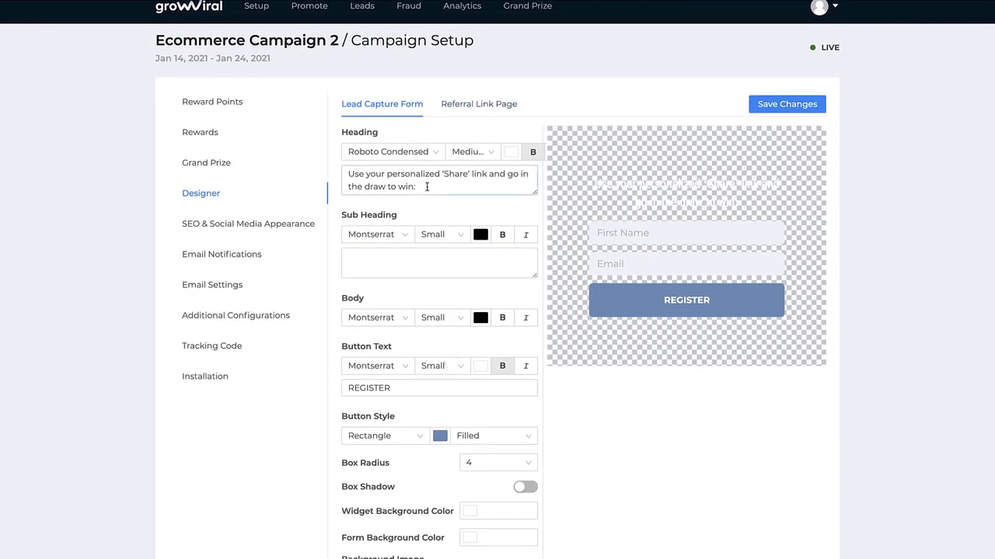
Step: On the Referral Link Page, delete the congratulations heading and undo it, then go to SEO & Social Media Appearance
{"action": "left_click", "coordinate": [474, 104]}
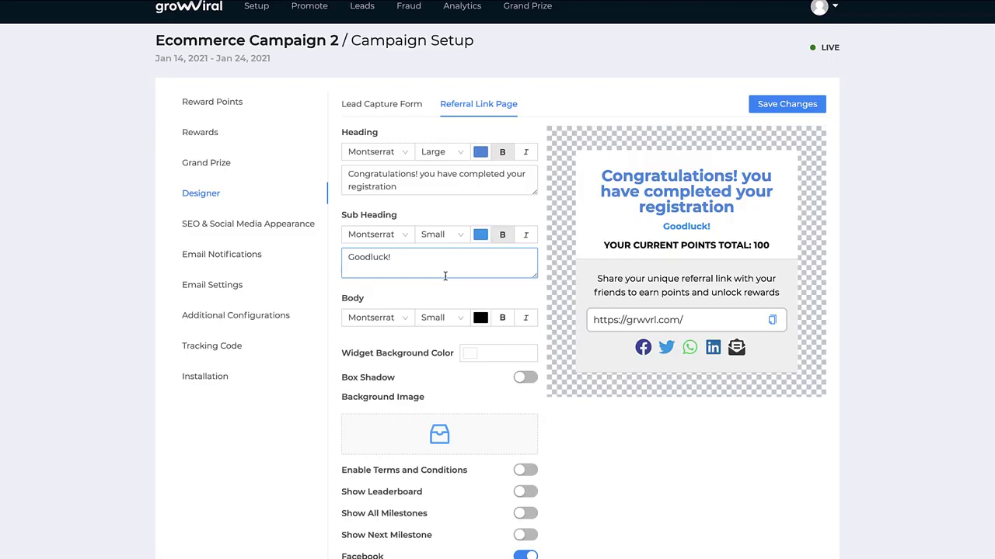
{"action": "scroll", "coordinate": [446, 276], "scroll_direction": "down", "scroll_amount": 1}
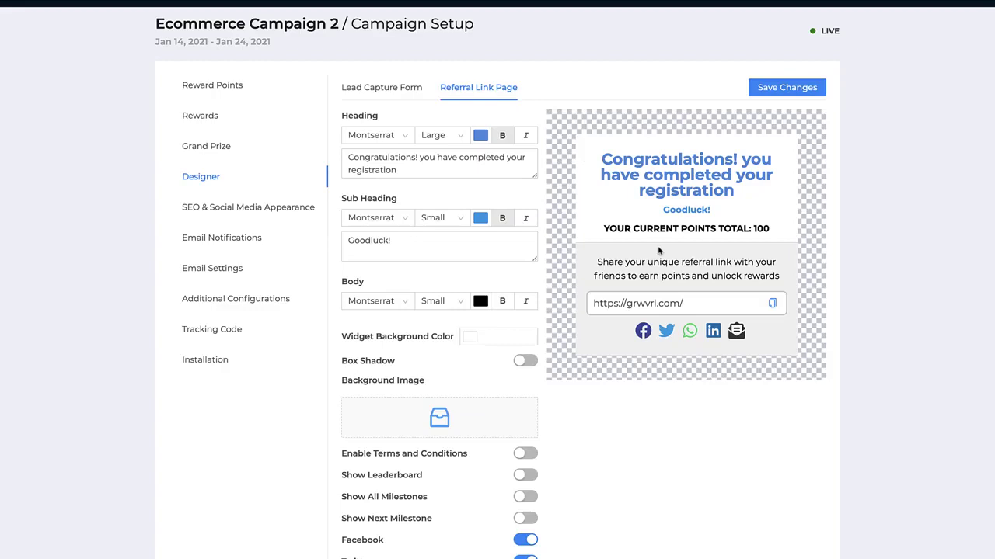
{"action": "left_click_drag", "start_coordinate": [448, 171], "coordinate": [311, 130]}
{"action": "key", "text": "BackSpace"}
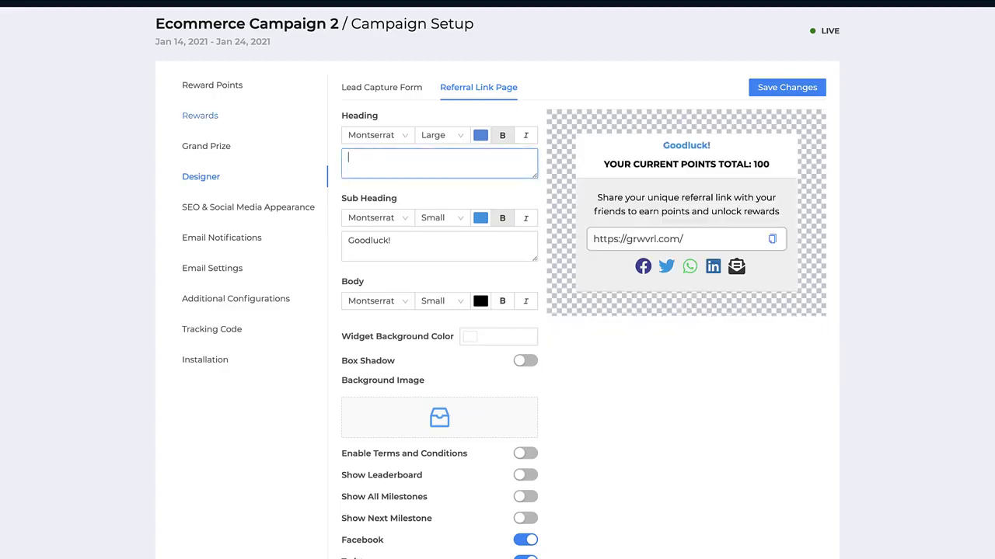
{"action": "key", "text": "ctrl+z"}
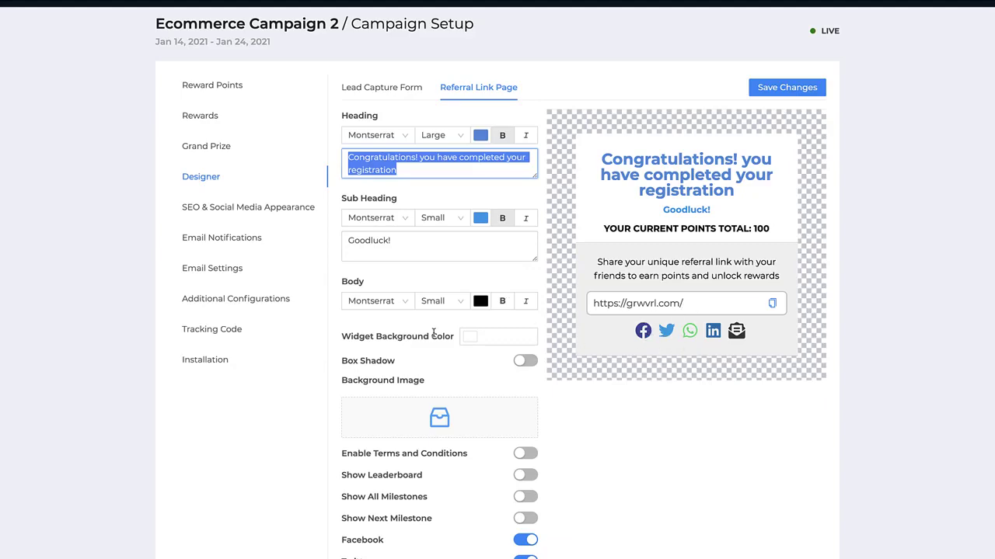
{"action": "scroll", "coordinate": [433, 335], "scroll_direction": "down", "scroll_amount": 2}
{"action": "scroll", "coordinate": [548, 466], "scroll_direction": "up", "scroll_amount": 3}
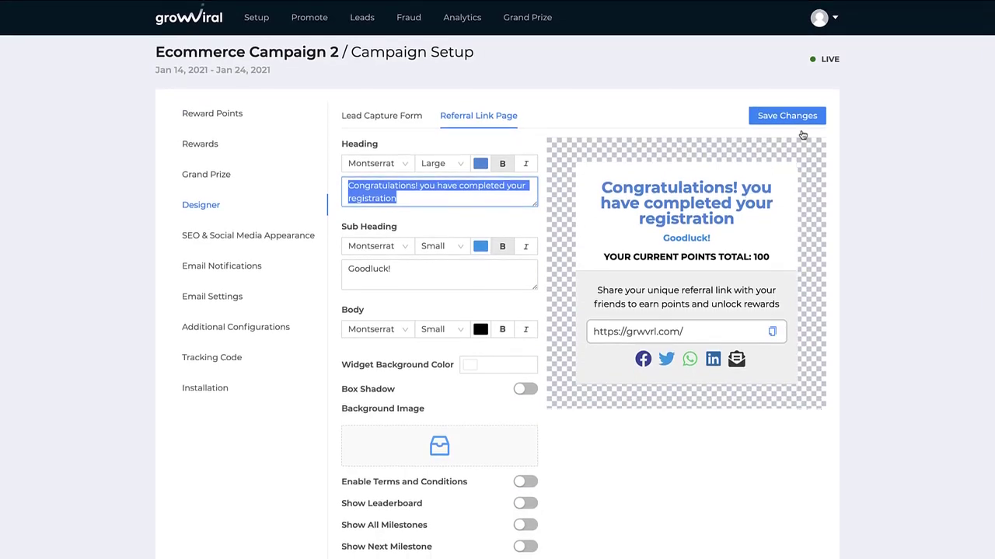
{"action": "left_click", "coordinate": [240, 236]}
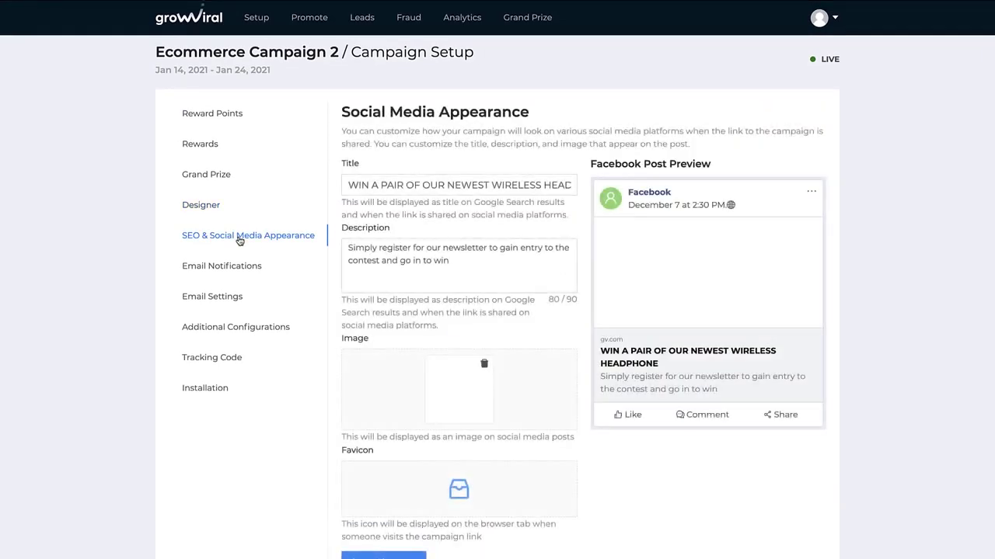
Step: Review the social sharing title and description text, then move on to Email Notifications
{"action": "left_click", "coordinate": [404, 269]}
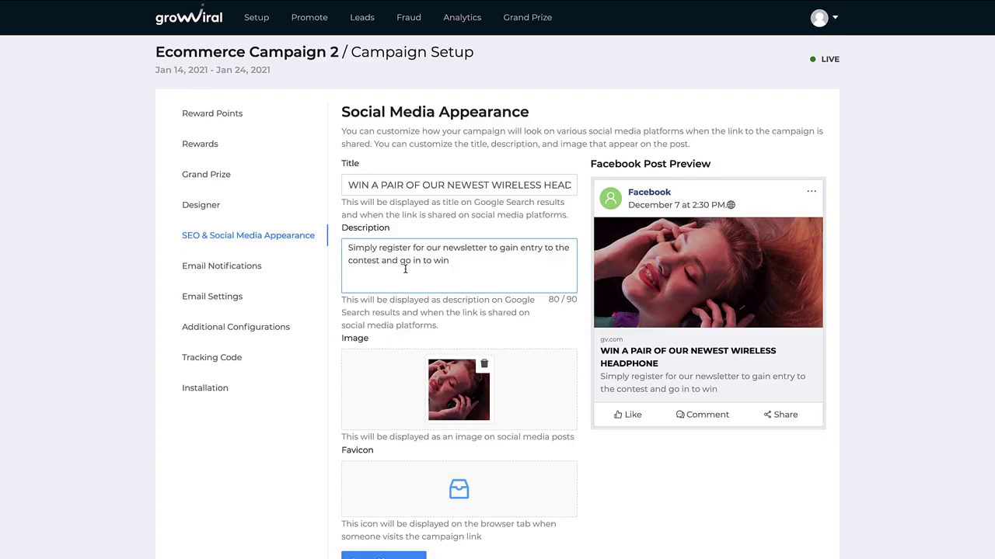
{"action": "left_click", "coordinate": [348, 186]}
{"action": "key", "text": "End"}
{"action": "left_click", "coordinate": [355, 260]}
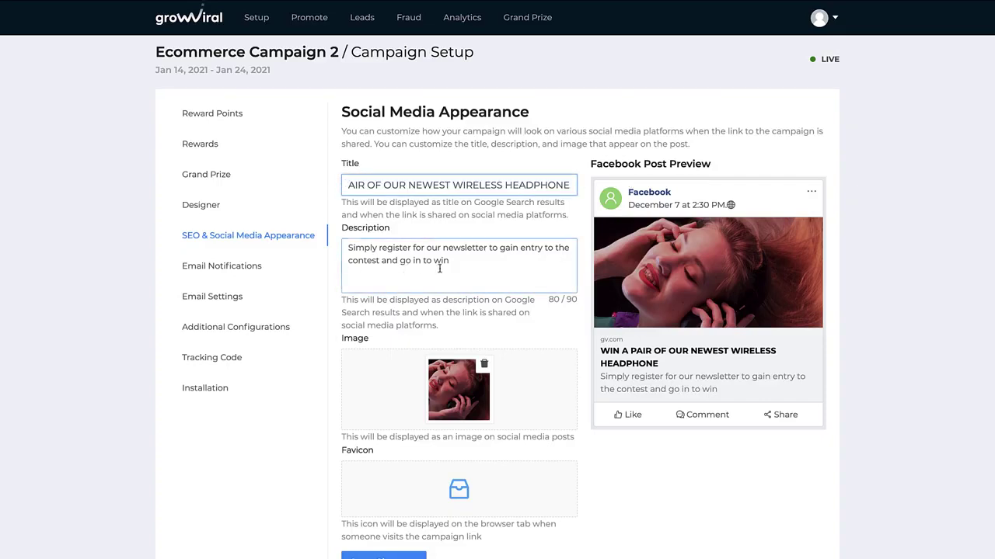
{"action": "left_click_drag", "start_coordinate": [453, 266], "coordinate": [379, 261]}
{"action": "left_click", "coordinate": [373, 257]}
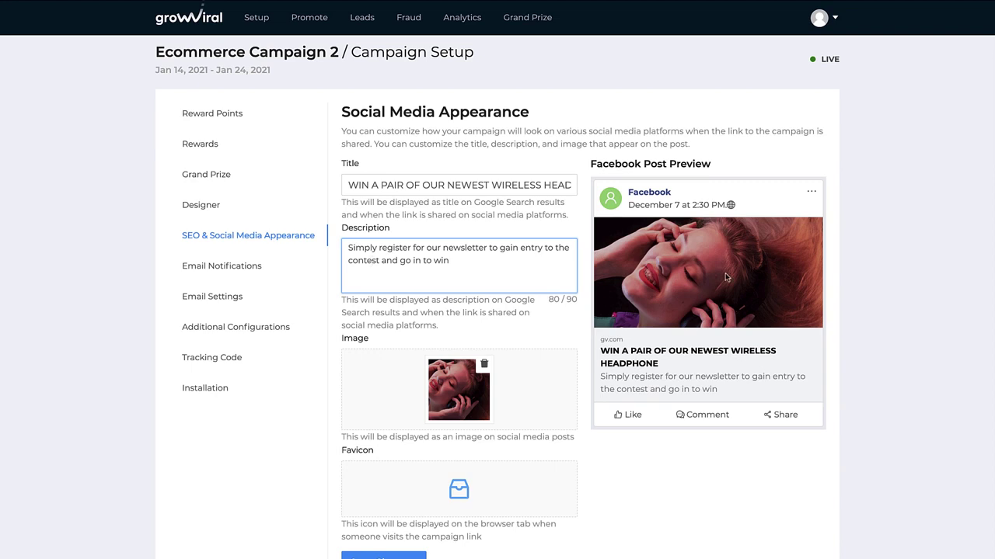
{"action": "left_click", "coordinate": [256, 269]}
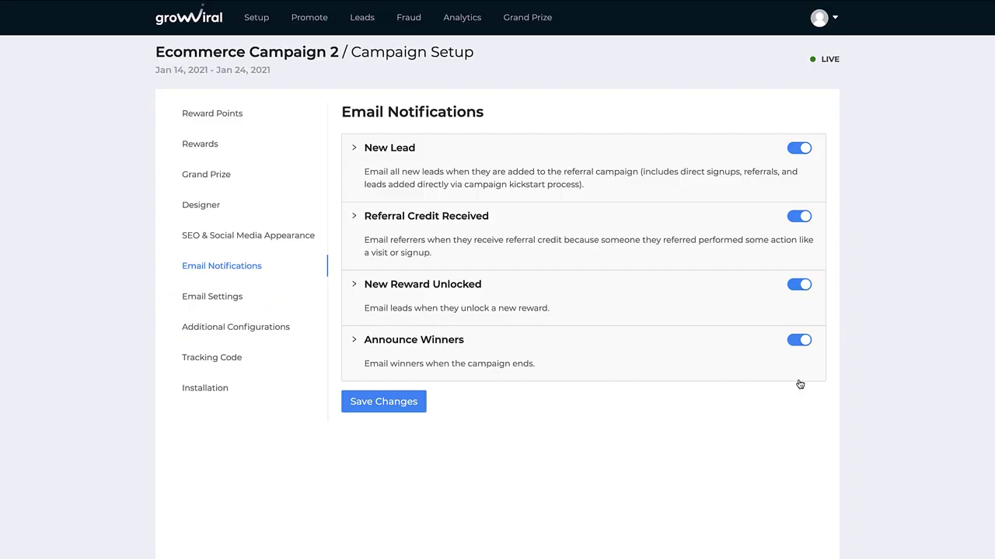
Step: Step through Email Settings, Additional Configurations and Tracking Code to reach Installation
{"action": "left_click", "coordinate": [273, 302]}
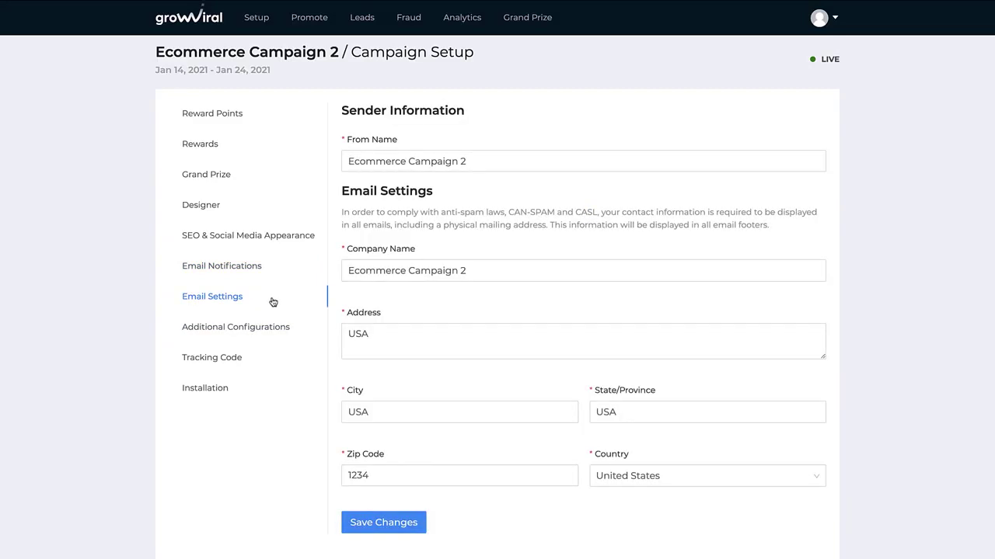
{"action": "left_click", "coordinate": [255, 324]}
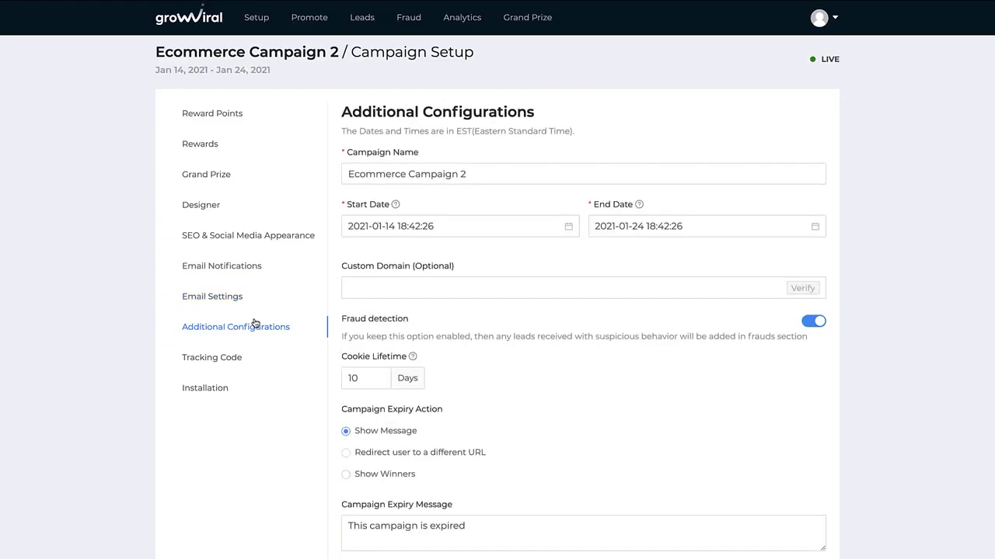
{"action": "scroll", "coordinate": [255, 324], "scroll_direction": "down", "scroll_amount": 5}
{"action": "scroll", "coordinate": [289, 317], "scroll_direction": "up", "scroll_amount": 3}
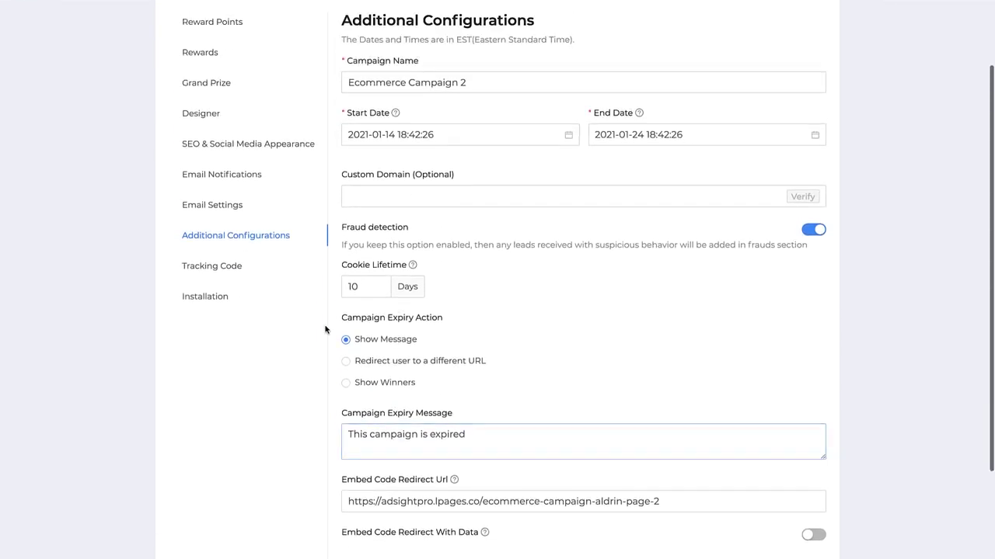
{"action": "left_click", "coordinate": [237, 269]}
{"action": "left_click", "coordinate": [217, 313]}
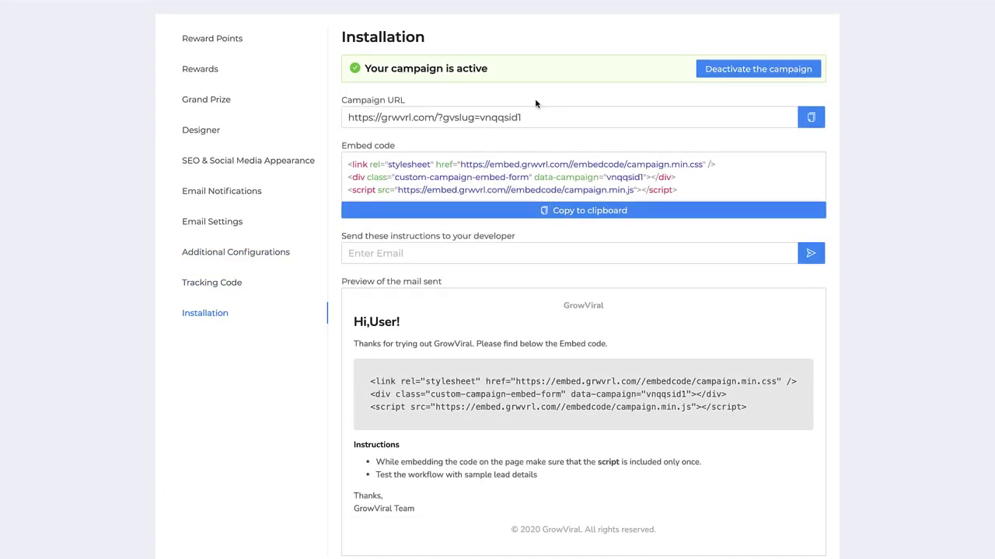
Step: Select the Campaign URL, then copy the campaign's embed code to the clipboard
{"action": "left_click_drag", "start_coordinate": [526, 118], "coordinate": [343, 120]}
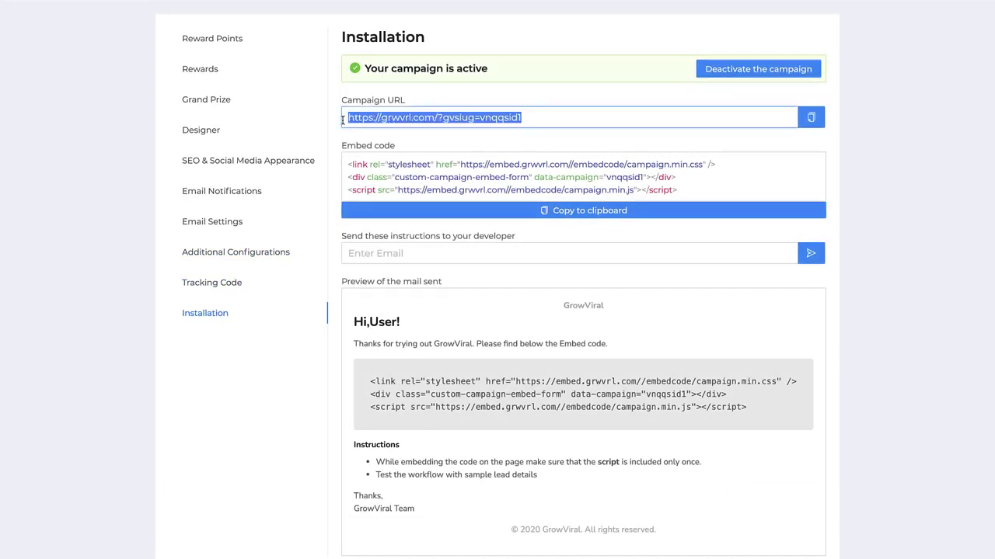
{"action": "scroll", "coordinate": [570, 104], "scroll_direction": "up", "scroll_amount": 1}
{"action": "left_click", "coordinate": [570, 109]}
{"action": "left_click", "coordinate": [585, 224]}
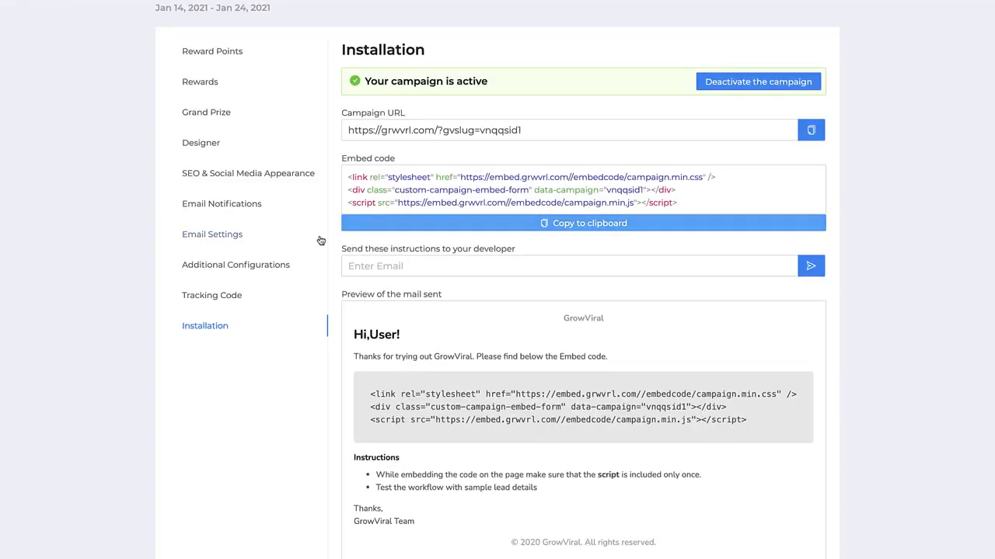
{"action": "scroll", "coordinate": [320, 241], "scroll_direction": "up", "scroll_amount": 2}
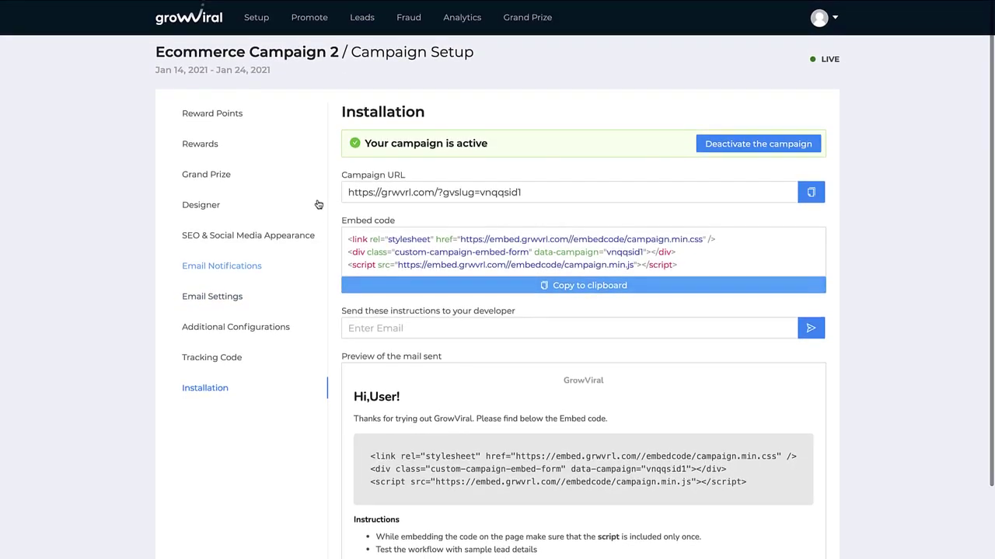
Step: View the Grand Prize and Promote pages, then return via Setup to the campaigns dashboard
{"action": "left_click", "coordinate": [512, 35]}
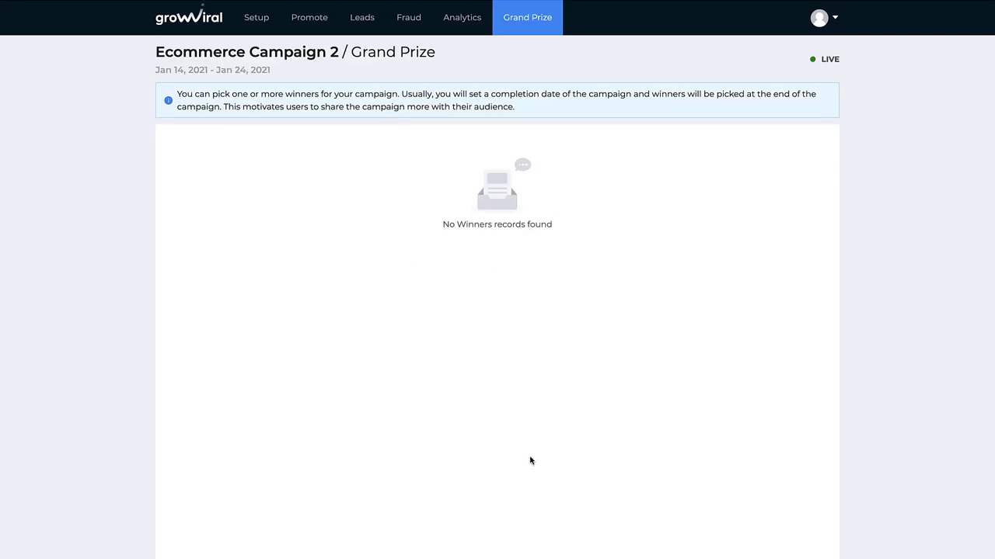
{"action": "left_click", "coordinate": [318, 31]}
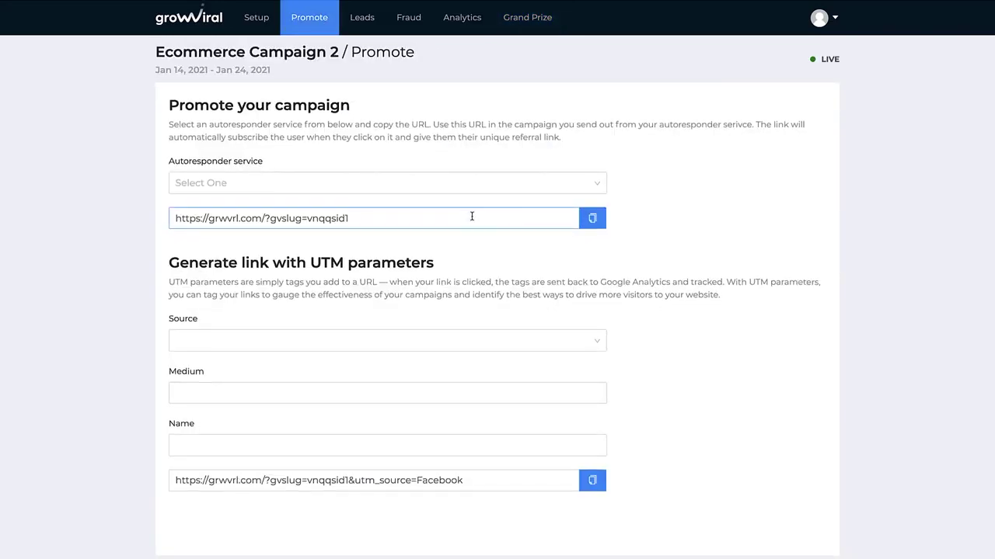
{"action": "left_click", "coordinate": [256, 17]}
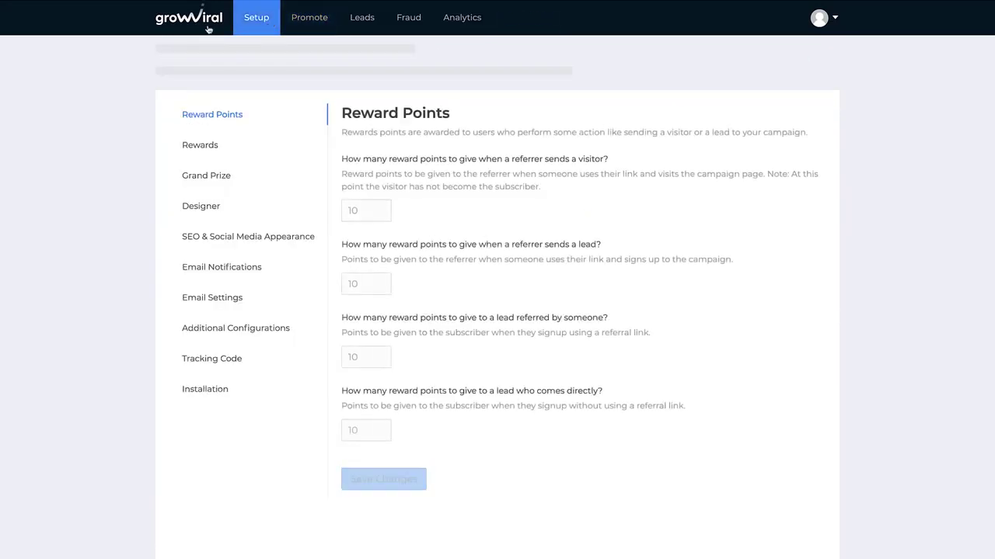
{"action": "left_click", "coordinate": [208, 27]}
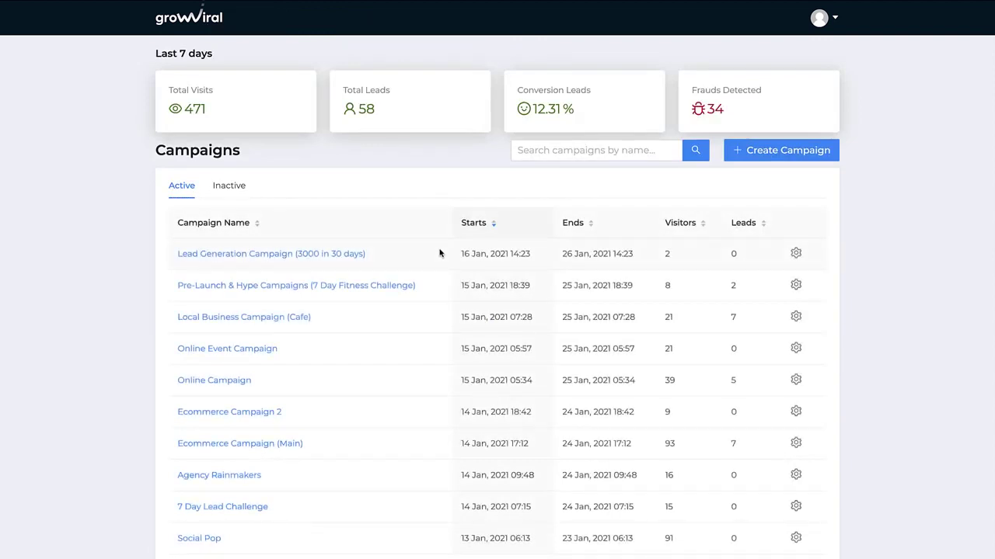